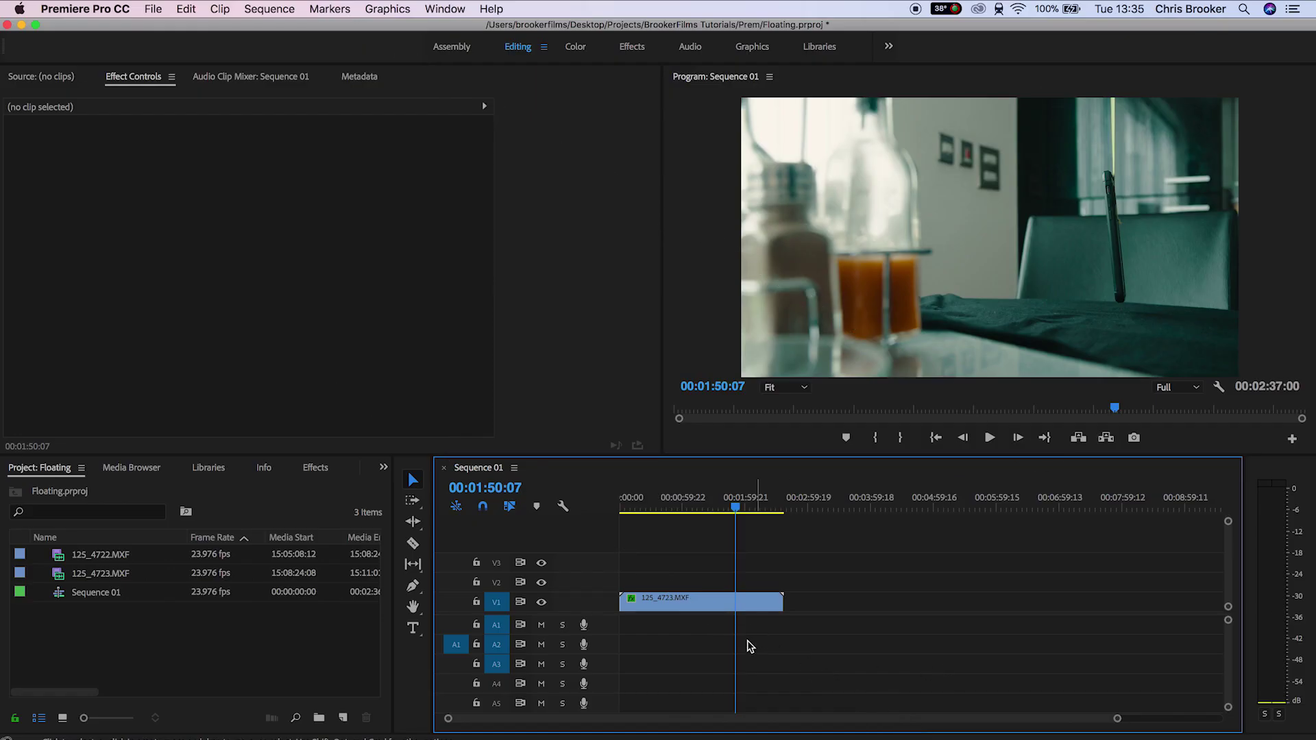
- Split the 125_4723.MXF clip on V1 at 00:01:41:07
click(724, 607)
drag(734, 500, 726, 508)
key(c)
click(732, 604)
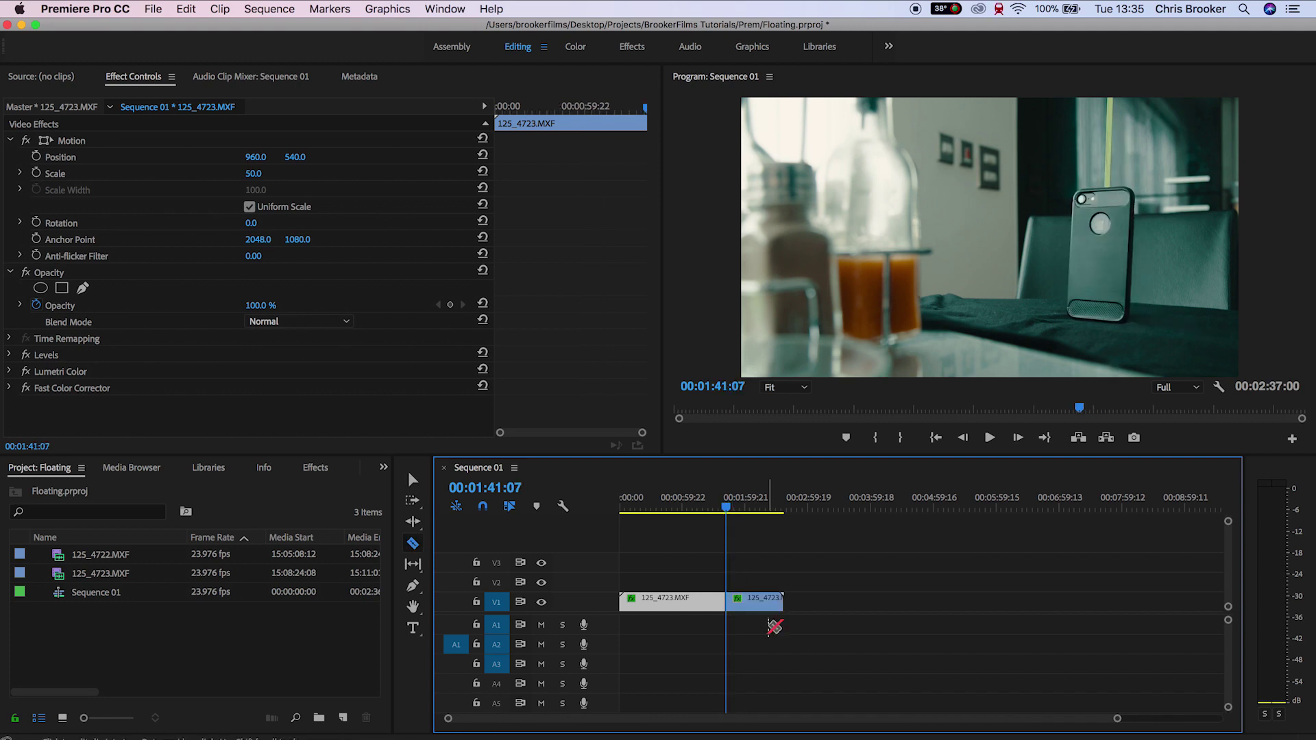
- Split the V1 clip at both ends of a short floating-phone section that starts just after 00:01:51:21
key(=)
drag(931, 505, 969, 507)
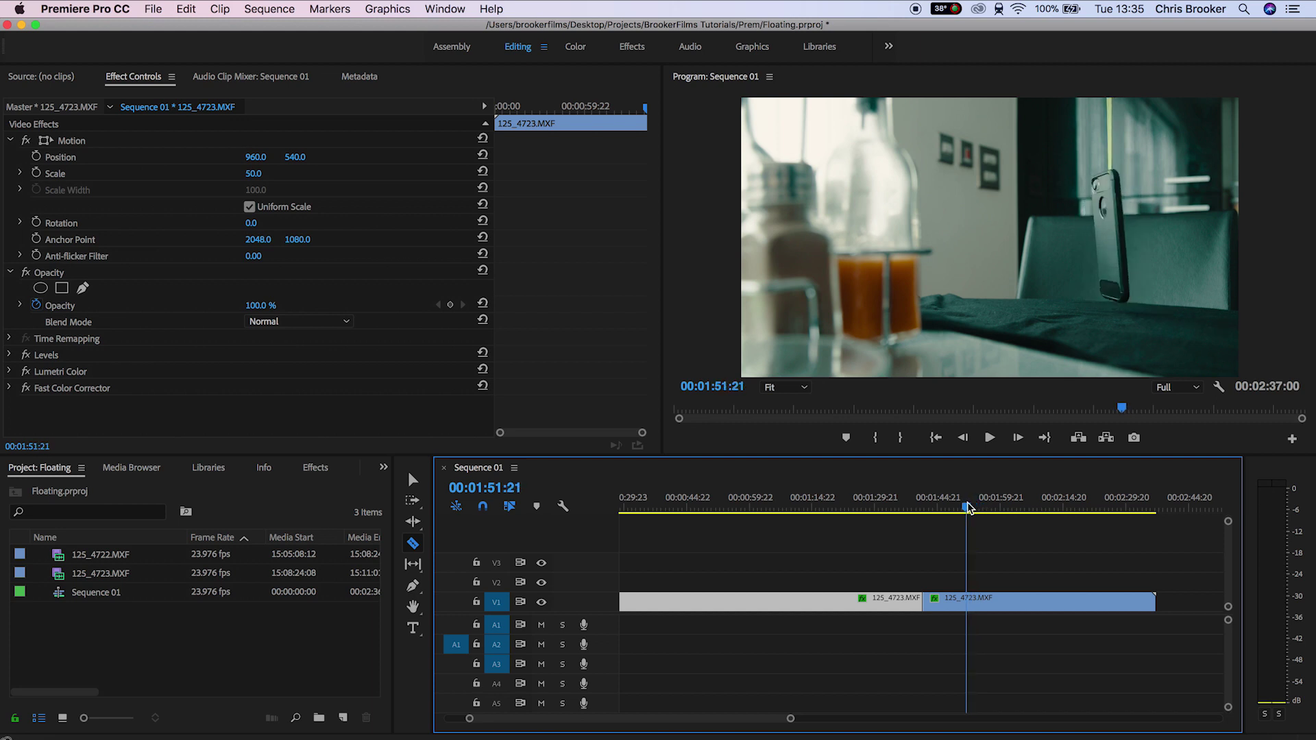
drag(972, 506, 860, 512)
click(970, 602)
click(993, 603)
key(v)
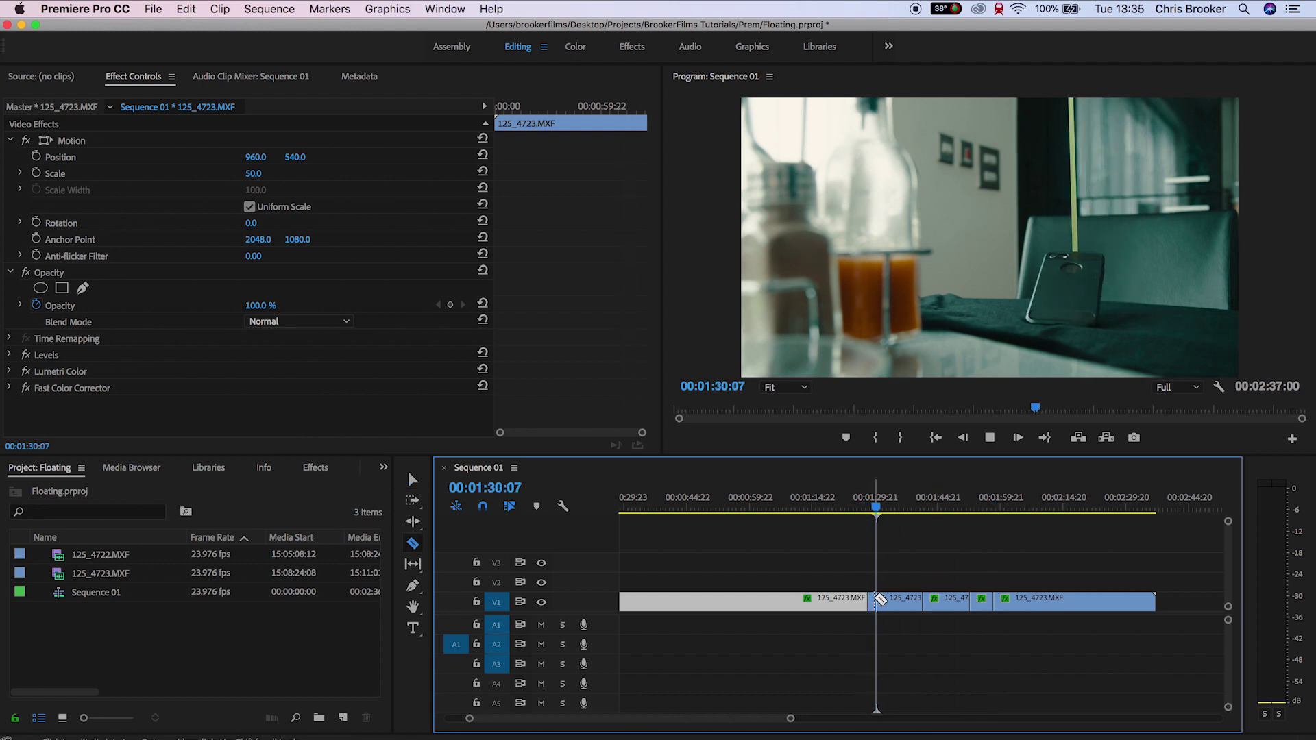
- Delete all V1 clip pieces that come before the short floating-phone section
drag(932, 510, 981, 508)
key(v)
drag(951, 572, 787, 611)
key(Delete)
- Split the remaining footage where only the empty background shows and delete the piece between the phone section and that cut
mouse_move(1034, 508)
mouse_down()
mouse_move(1057, 509)
mouse_move(1026, 510)
mouse_move(1045, 511)
mouse_up()
key(c)
click(1026, 606)
key(v)
click(1015, 606)
key(Delete)
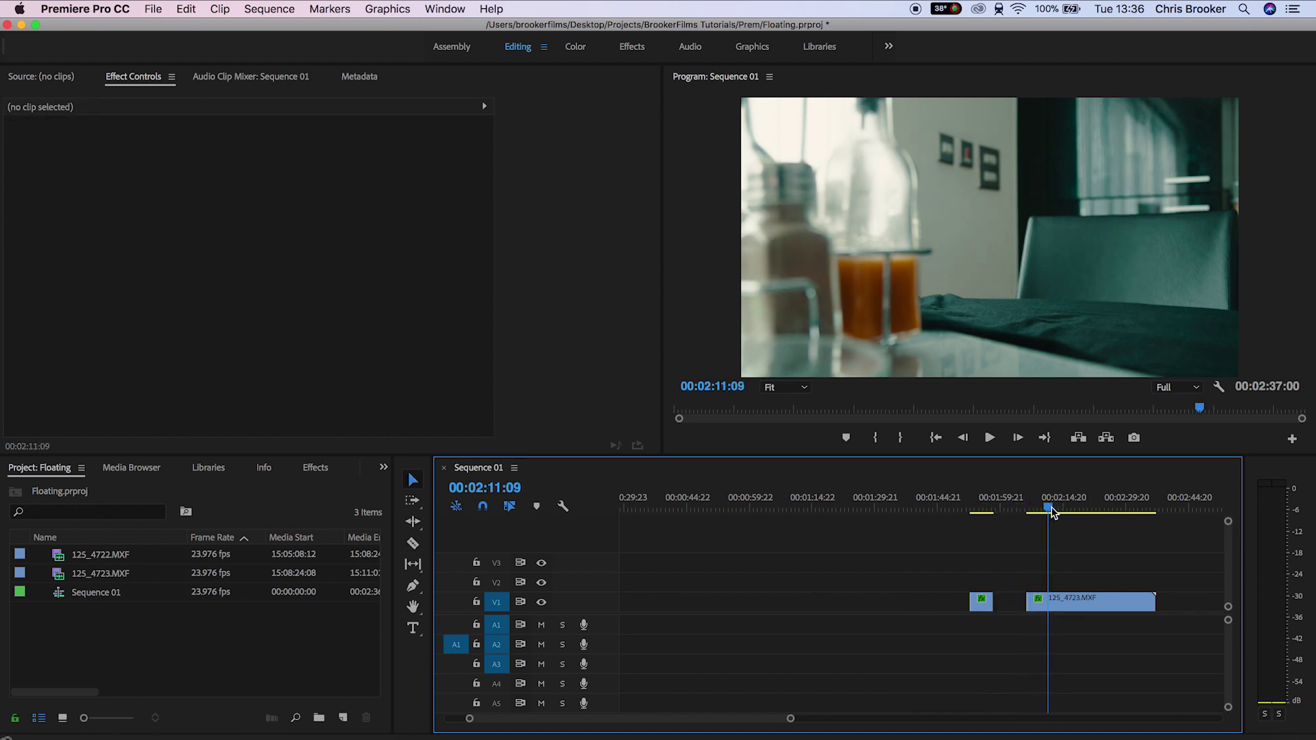
- Stack the short phone clip on V2 over an equally long empty-background clip on V1 at the start of the sequence
key(Delete)
click(984, 508)
mouse_move(979, 601)
mouse_down()
mouse_move(980, 582)
mouse_move(993, 602)
mouse_up()
click(926, 601)
key(Delete)
key(minus)
key(minus)
key(equal)
key(equal)
key(equal)
key(equal)
key(equal)
key(equal)
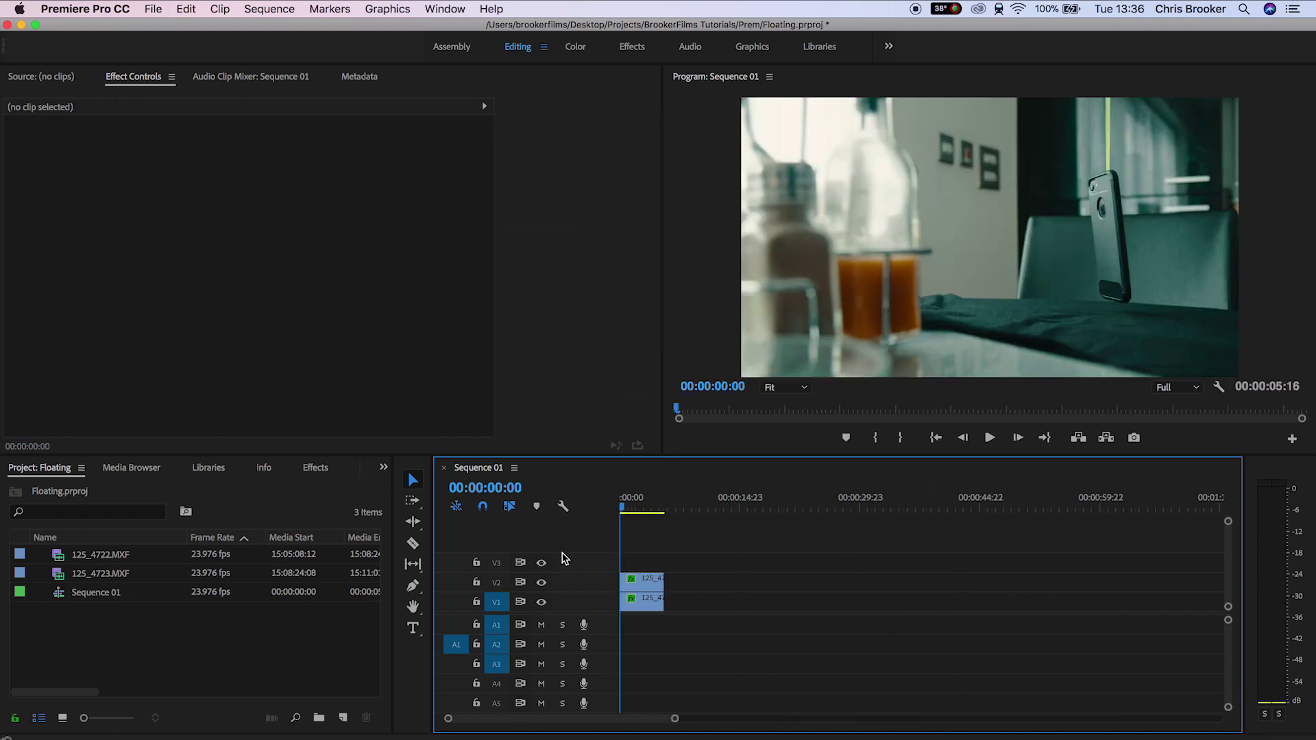
- Draw an opacity mask around the string above the phone on the V2 clip at 00:00:00:23 and invert it
click(716, 595)
key(equal)
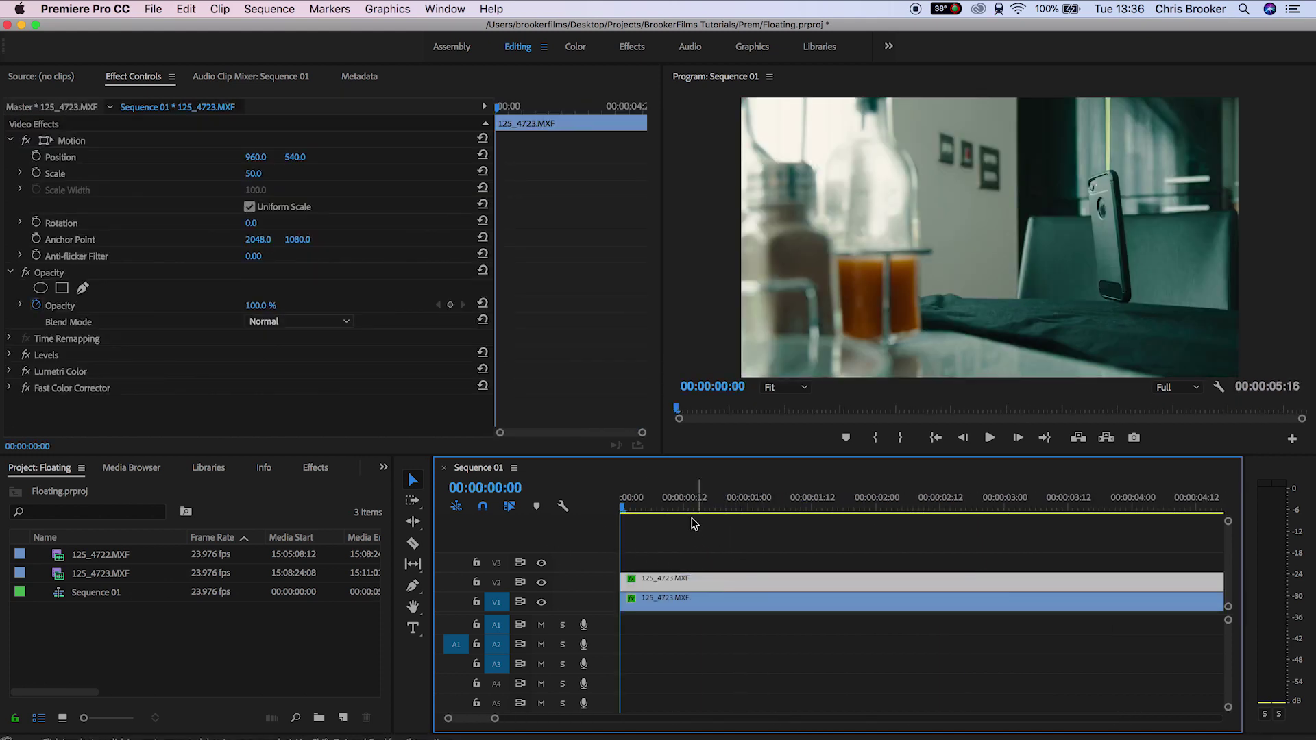
drag(695, 501, 743, 502)
click(785, 387)
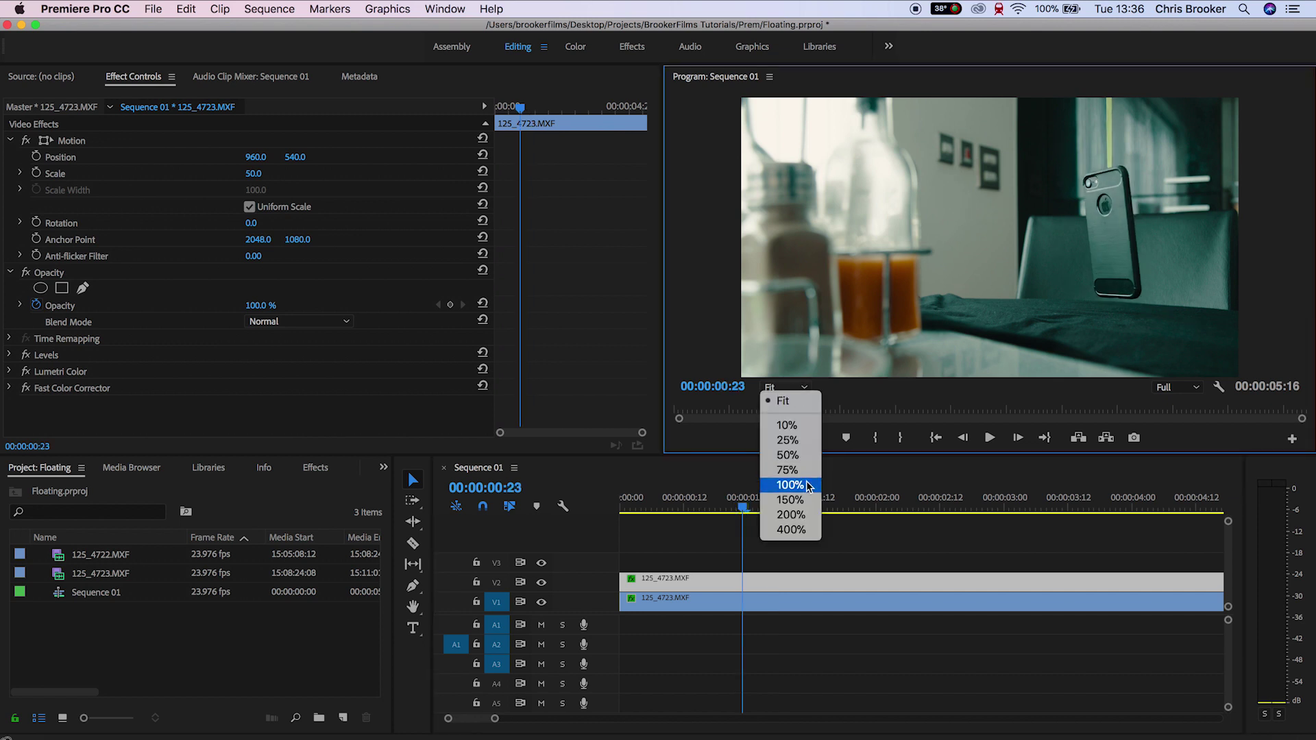
click(790, 484)
click(785, 387)
click(790, 499)
drag(915, 373, 1069, 375)
drag(1302, 189, 1304, 179)
click(741, 578)
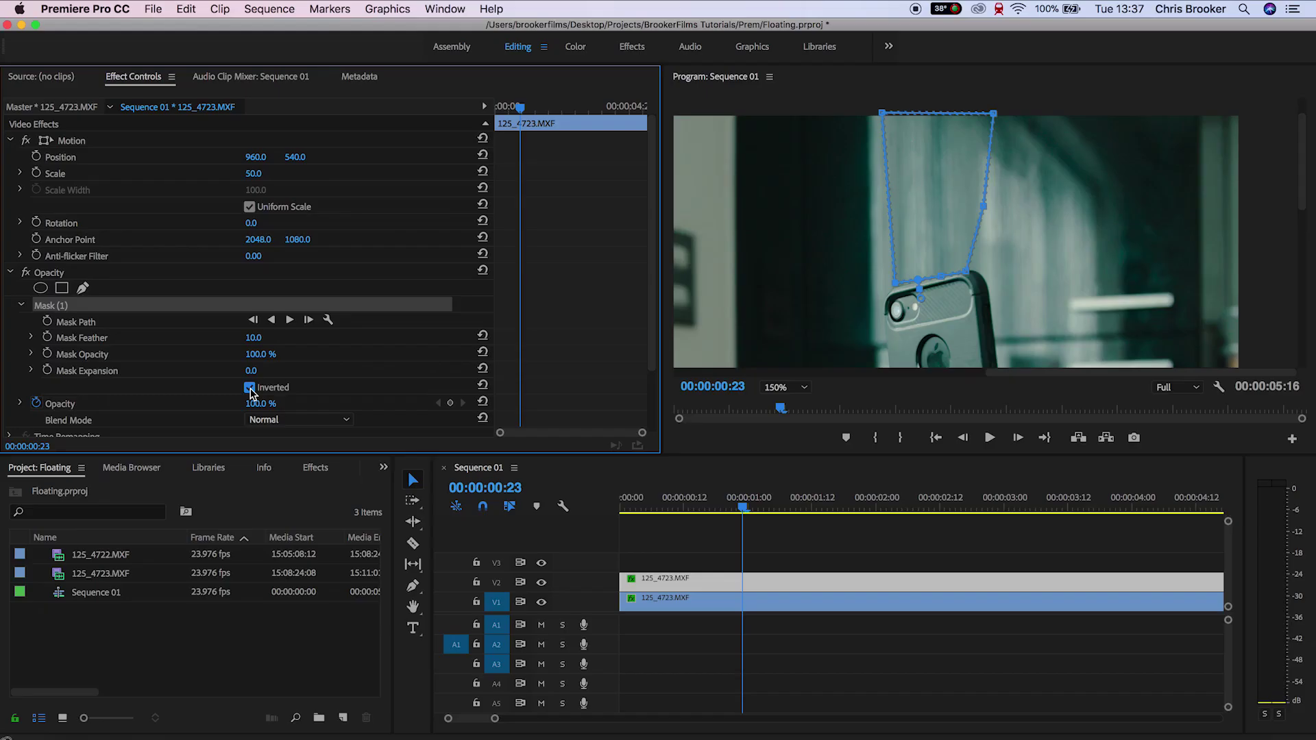
click(810, 650)
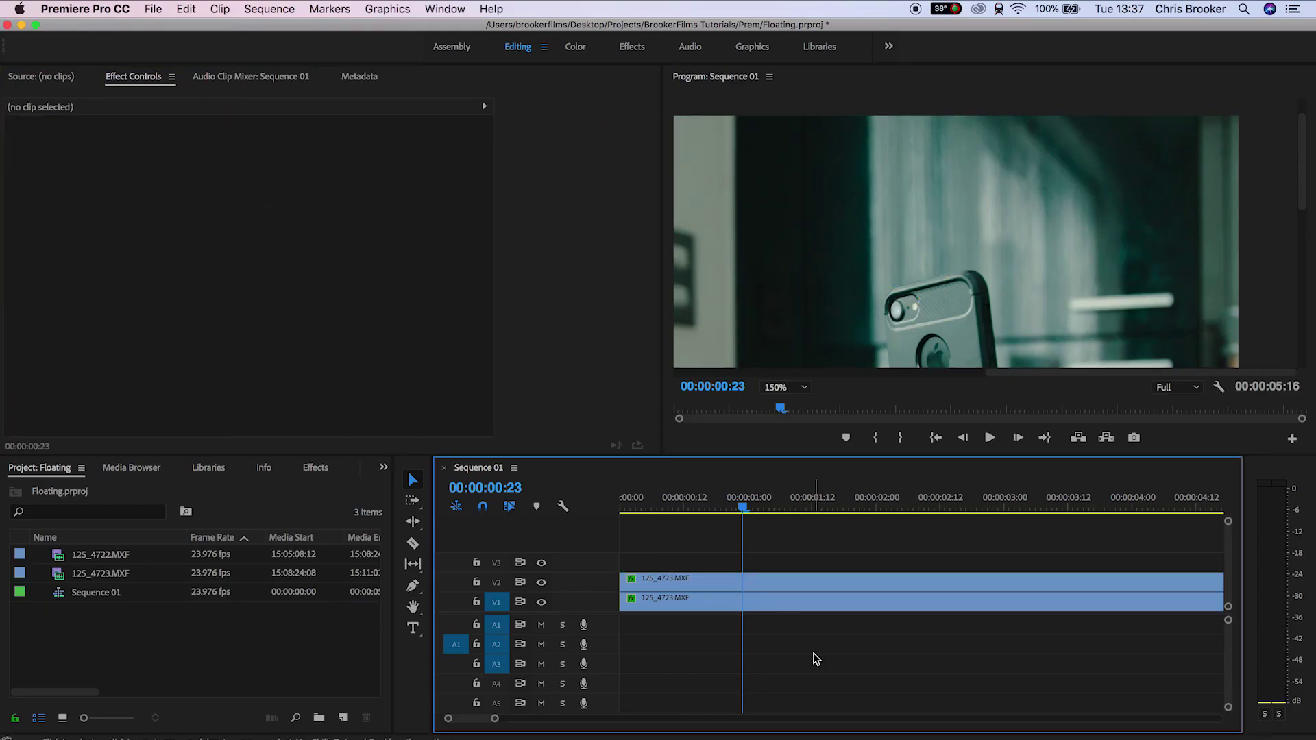
- Turn on Mask Path keyframing for the V2 clip's mask at 00:00:00:23
click(781, 388)
click(784, 402)
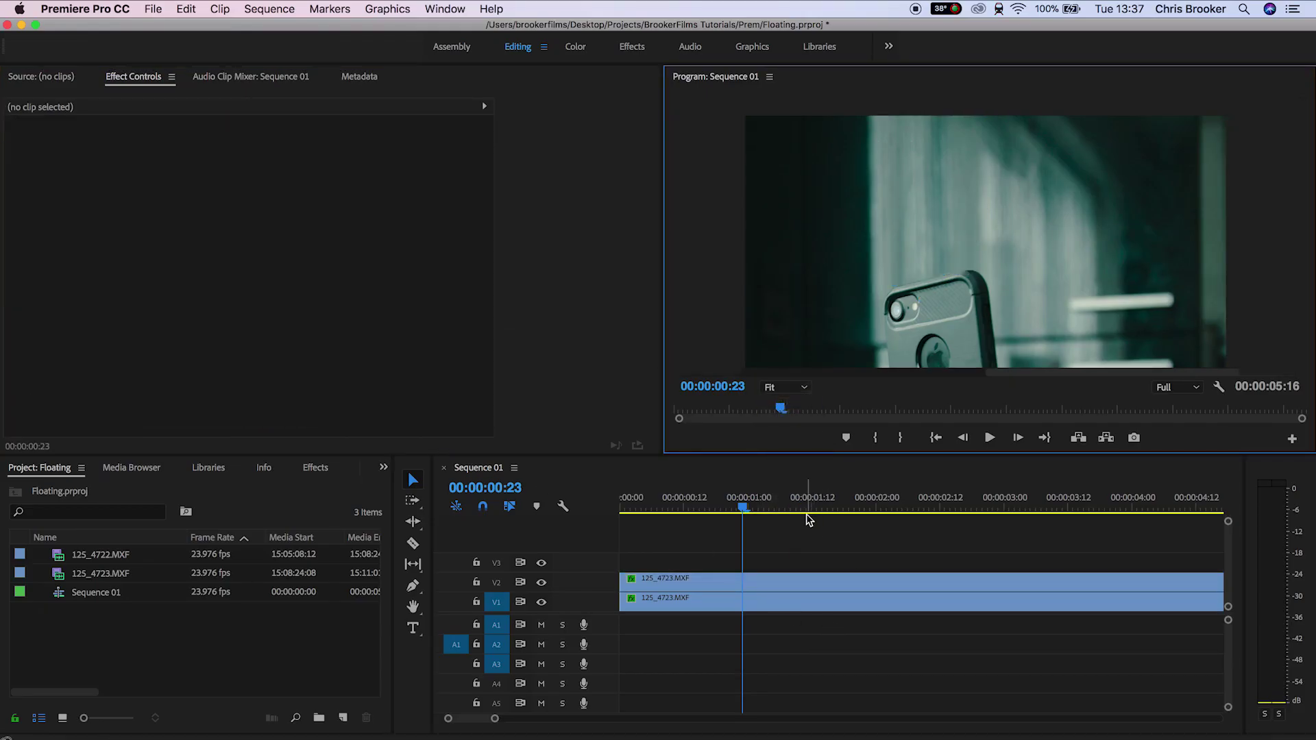
click(762, 388)
click(788, 500)
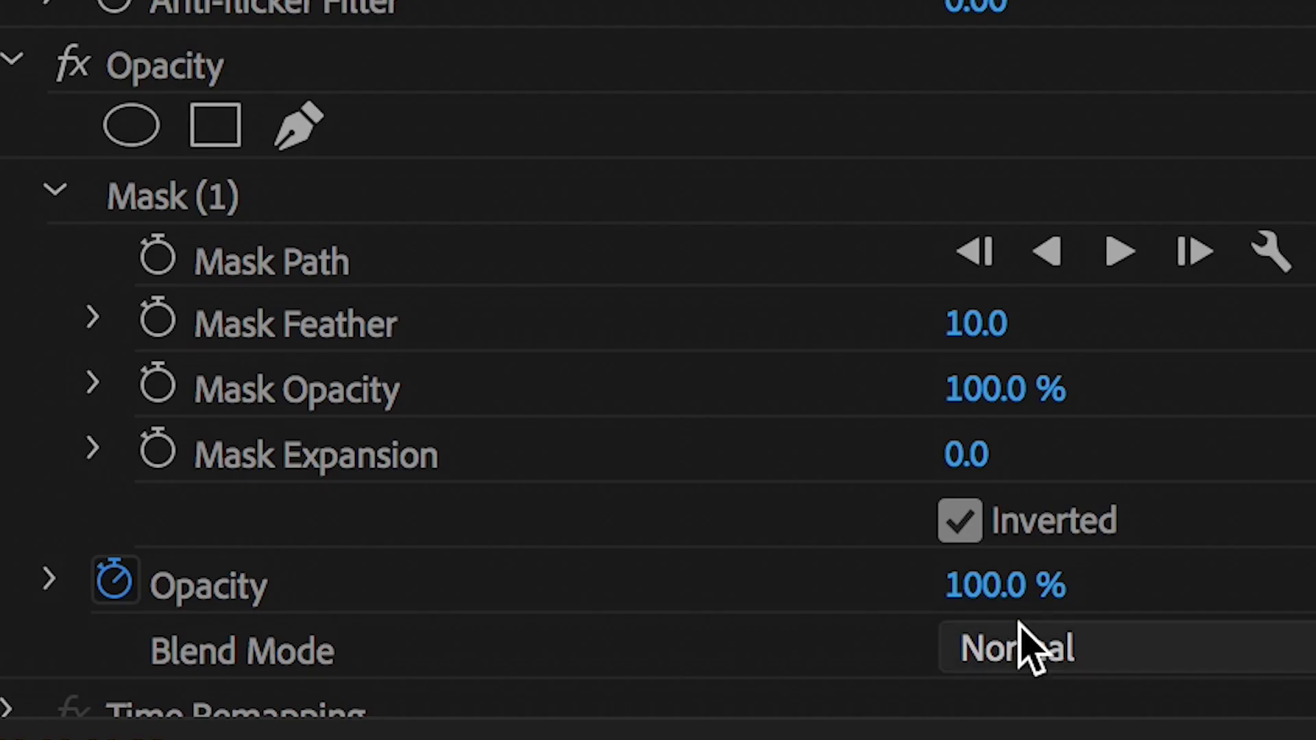
click(174, 241)
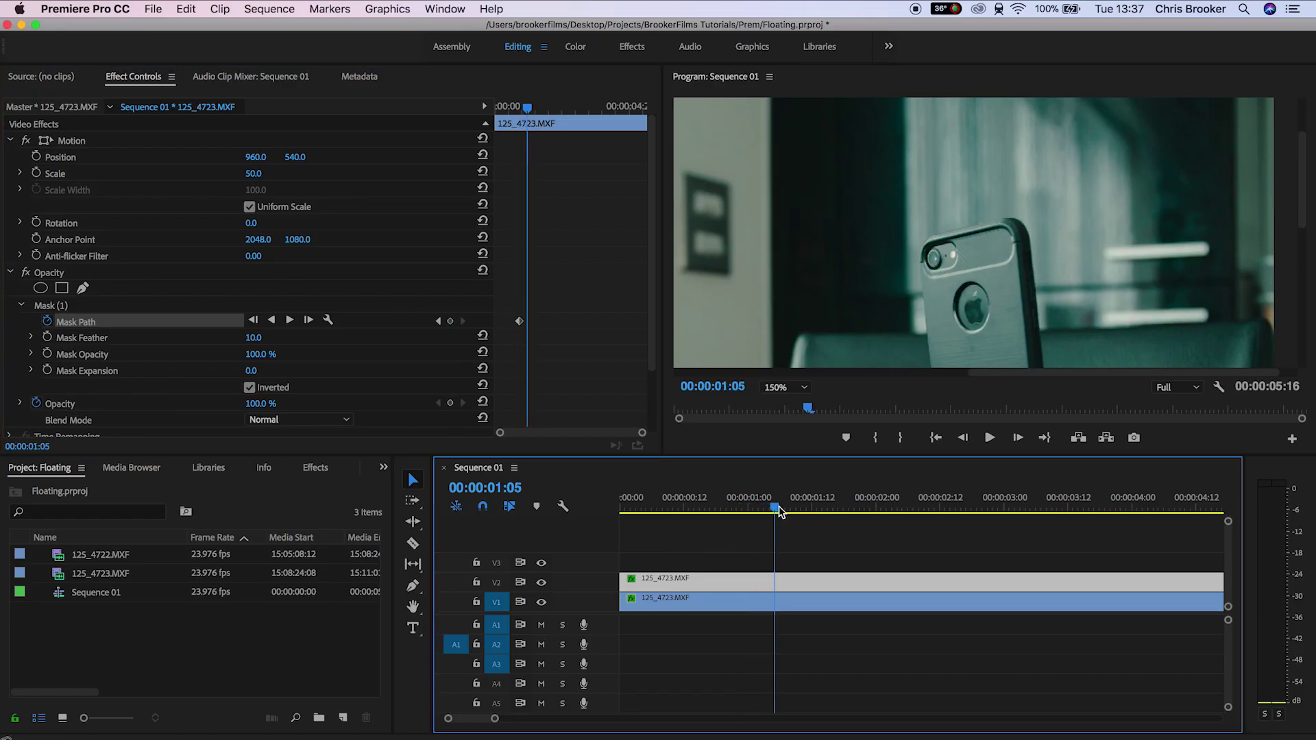
- At 00:00:01:21, adjust the lower edge of the V2 clip's mask to cover the string down to the phone's top edge
drag(779, 510, 863, 514)
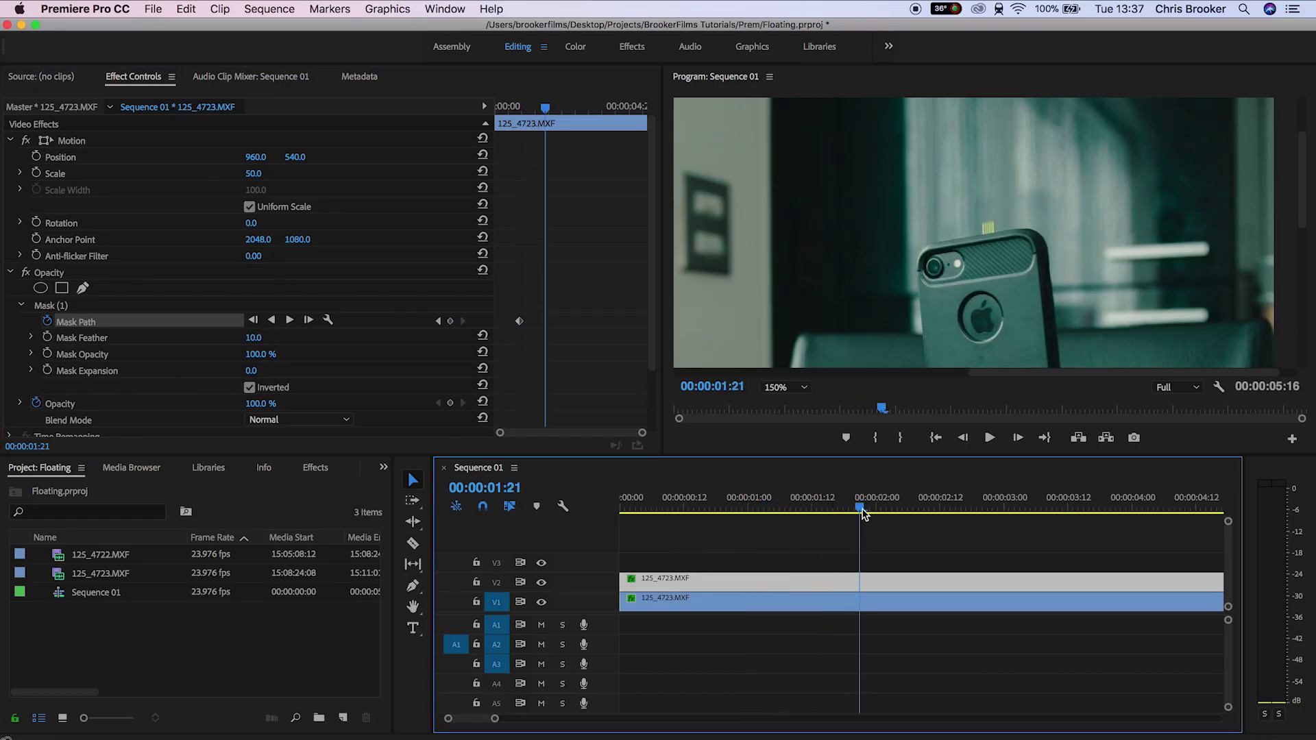
click(59, 307)
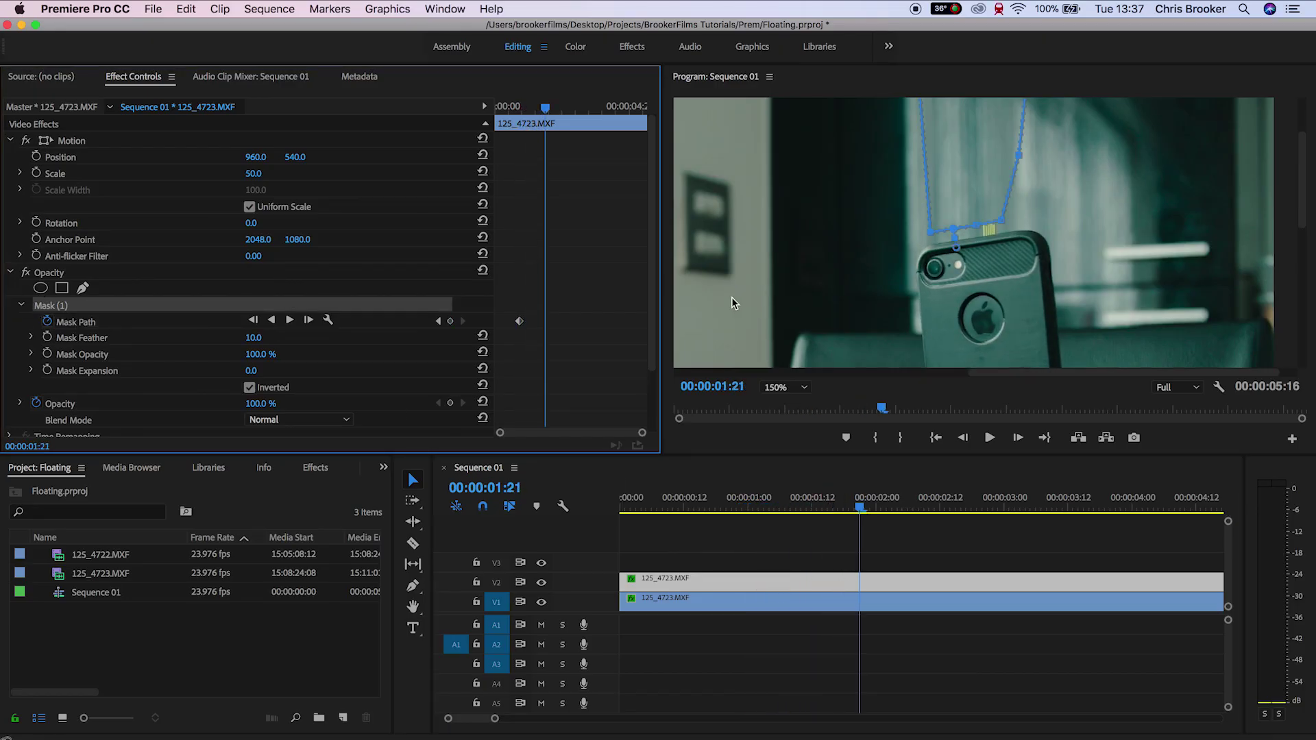
drag(932, 237, 935, 241)
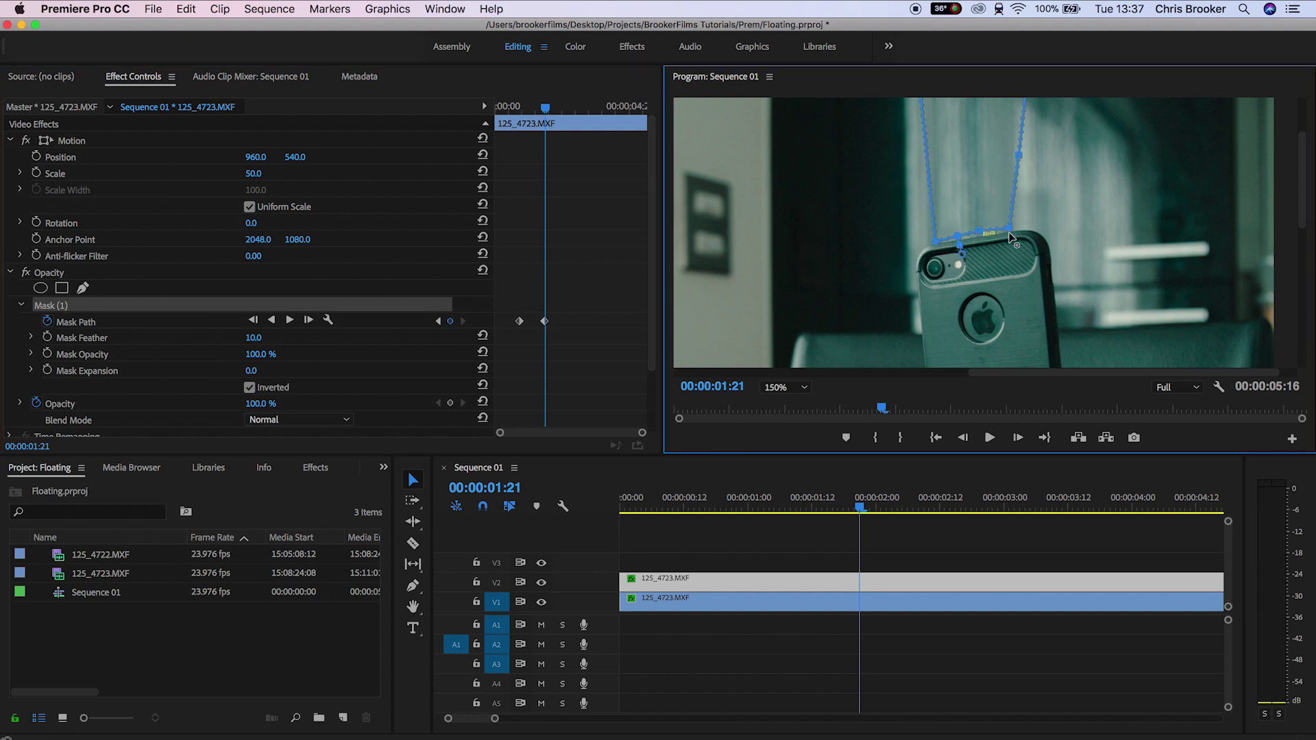
- Refine the mask points frame by frame so the mask's lower edge follows the phone's top edge, including at 00:00:01:10
click(781, 387)
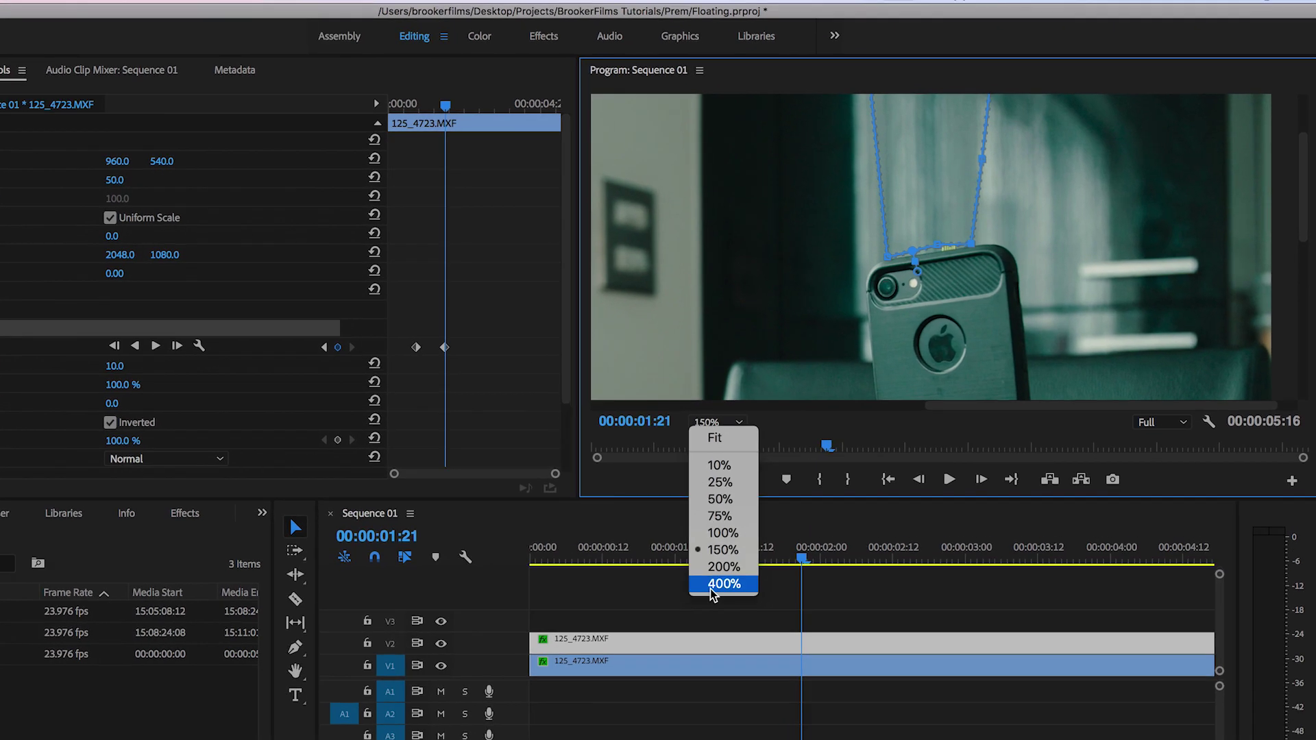
click(724, 567)
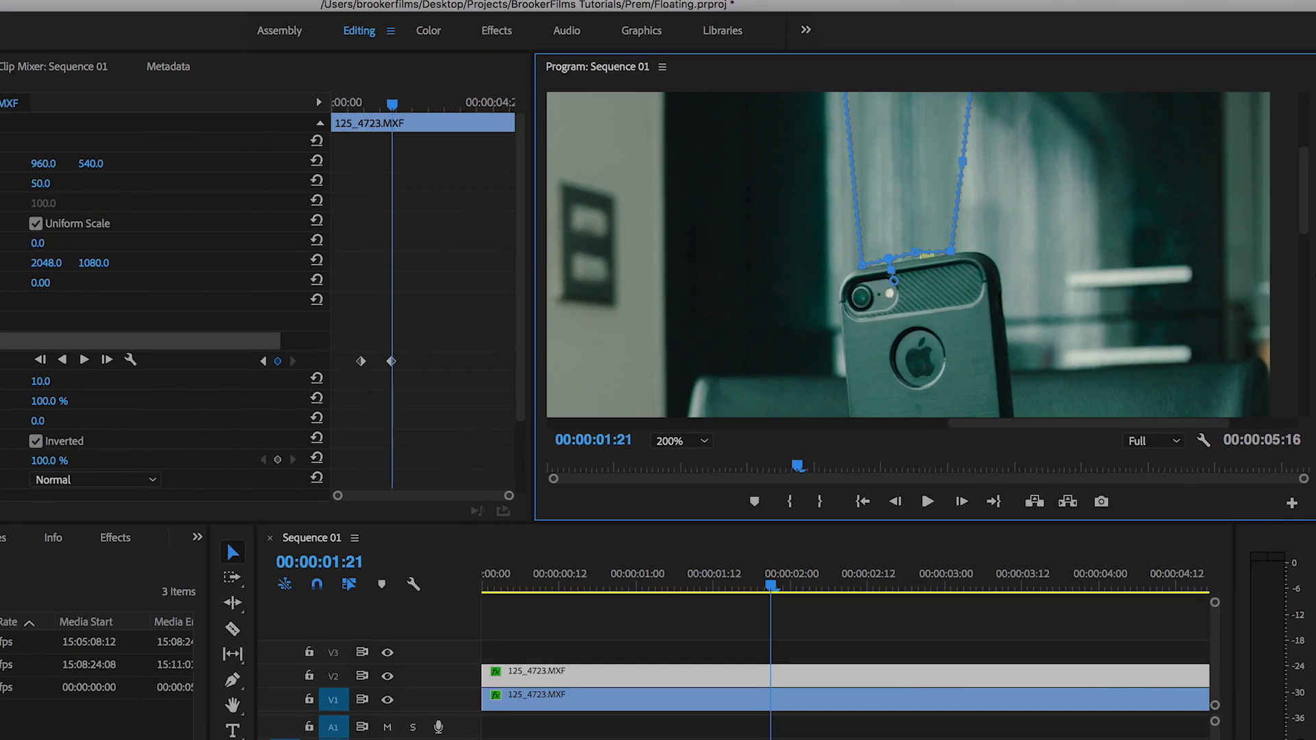
click(644, 459)
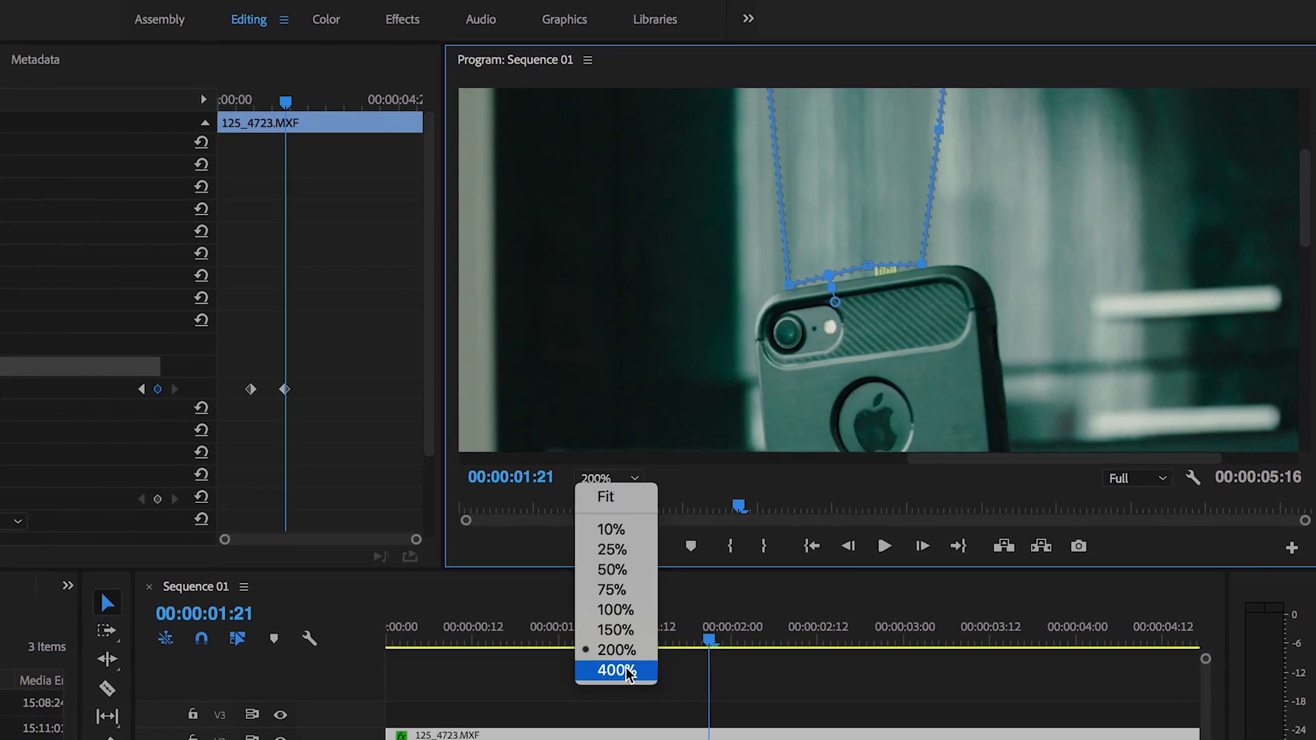
click(641, 642)
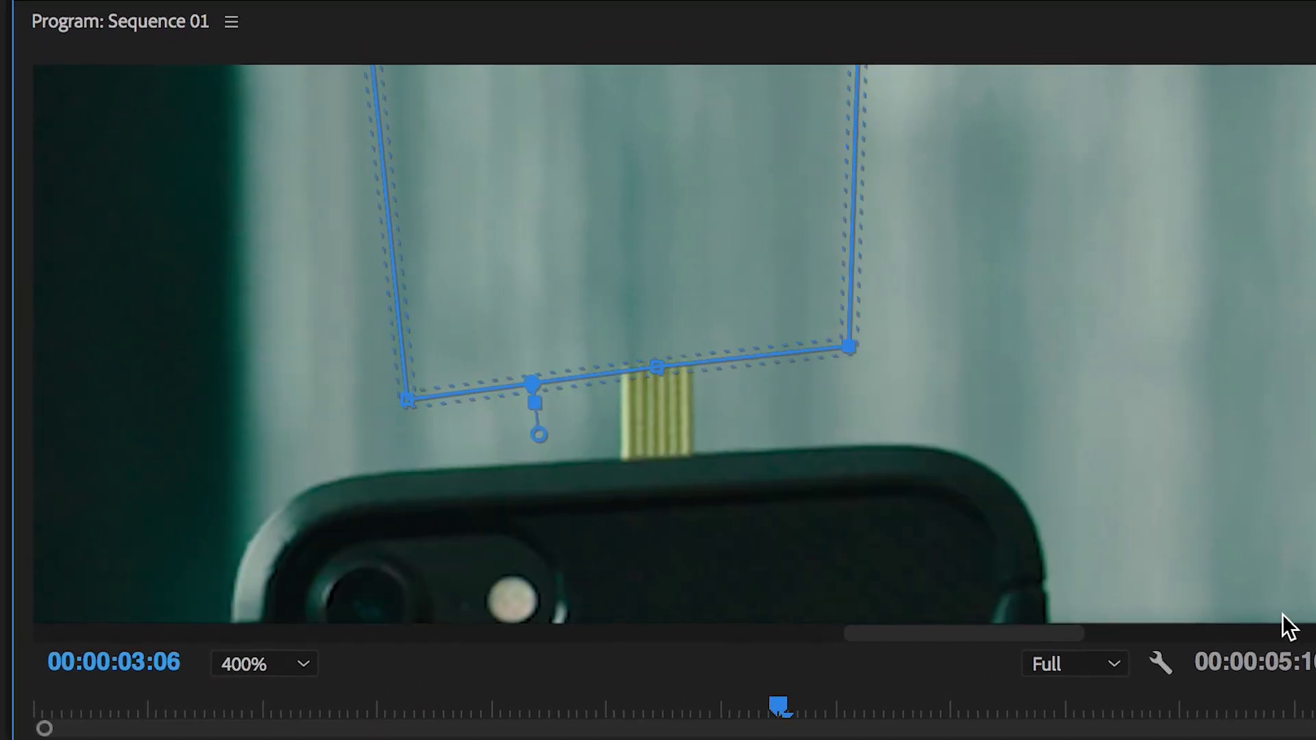
key(Left)
drag(891, 411, 839, 336)
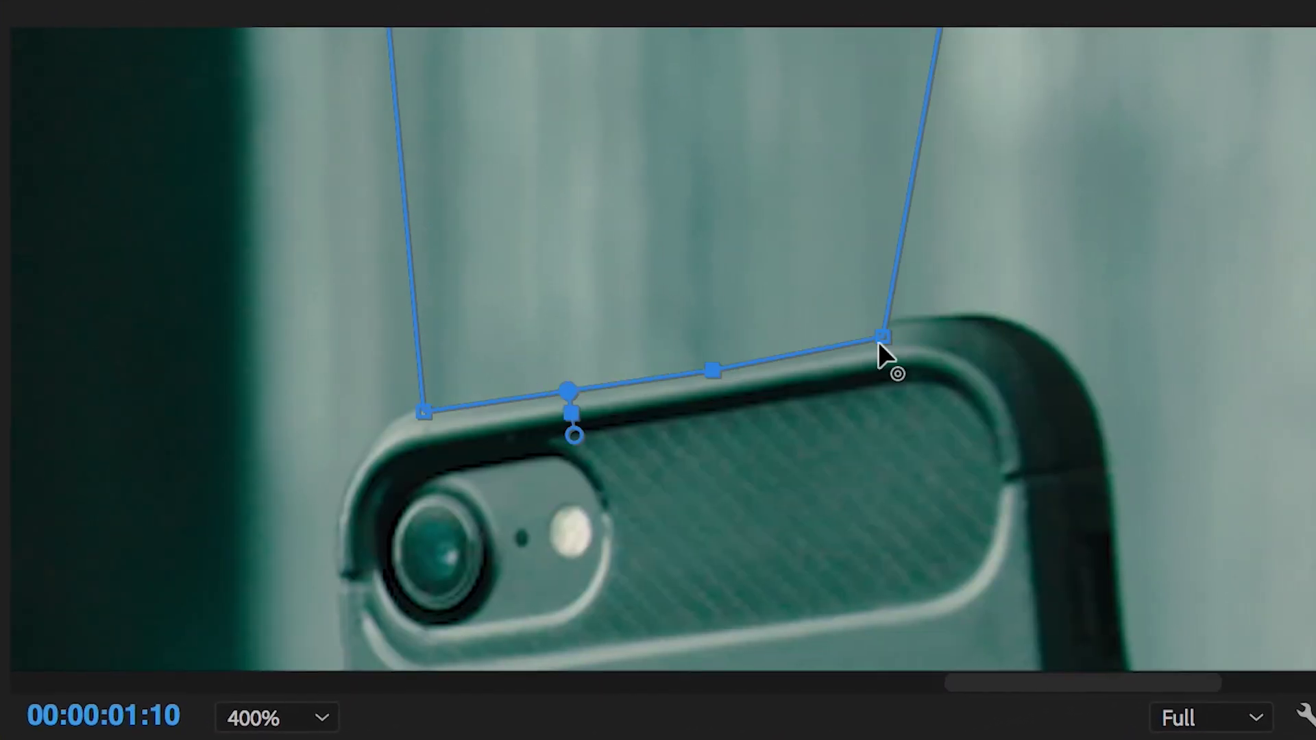
drag(679, 367, 706, 357)
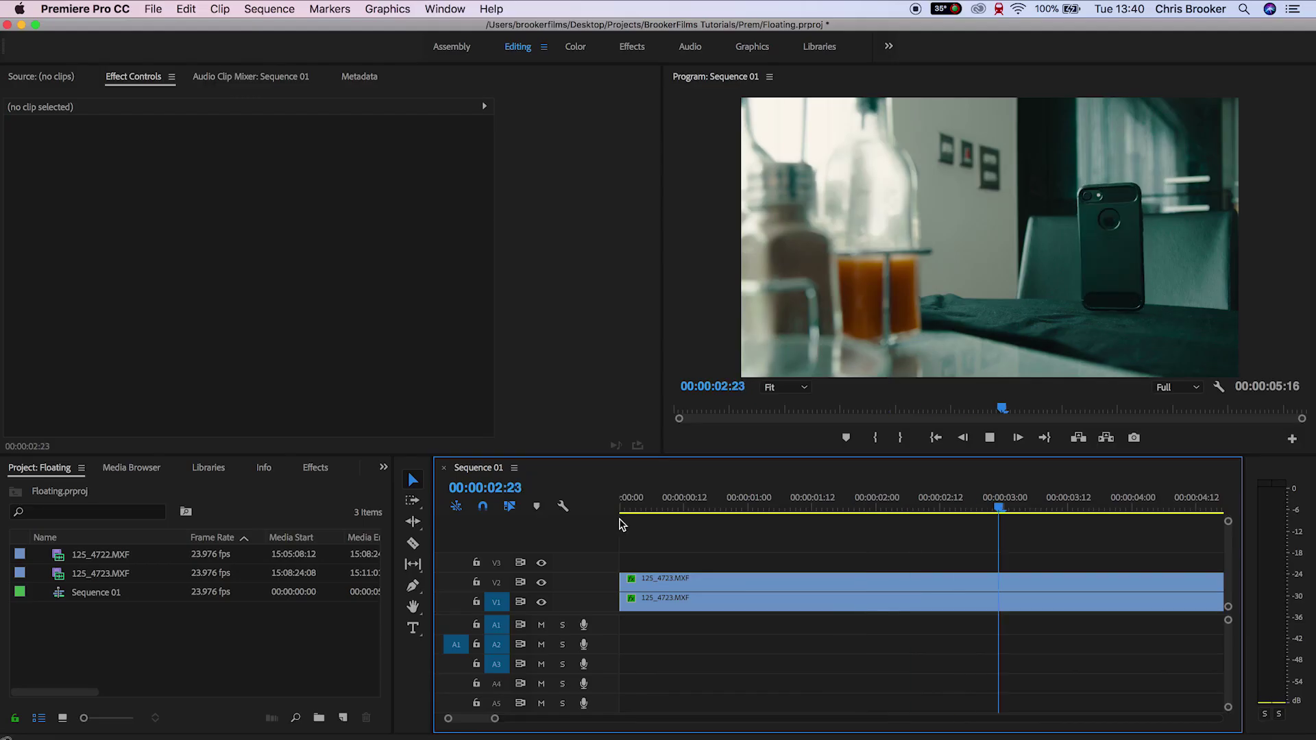
- Play back the masked sequence from the start and toggle the V2 and V1 track visibility to examine the string removal
key(minus)
drag(743, 509, 537, 538)
key(space)
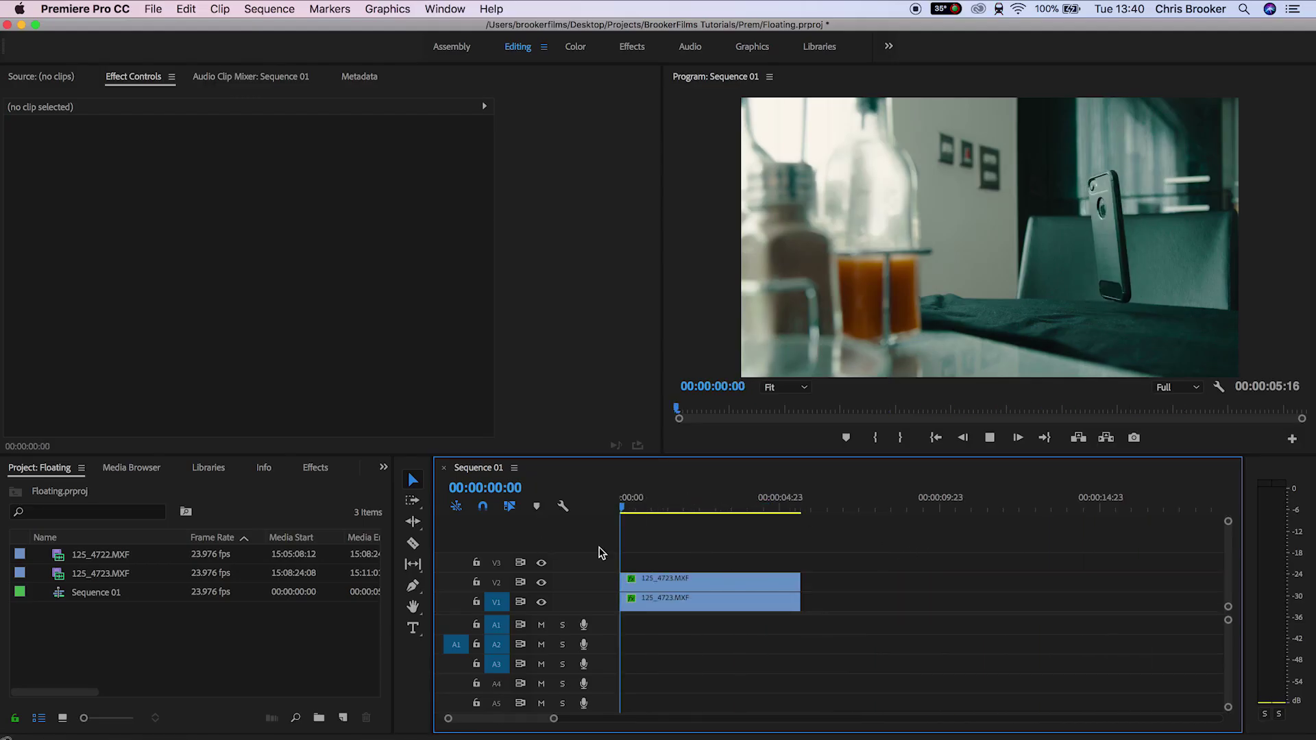
key(space)
click(540, 583)
click(541, 584)
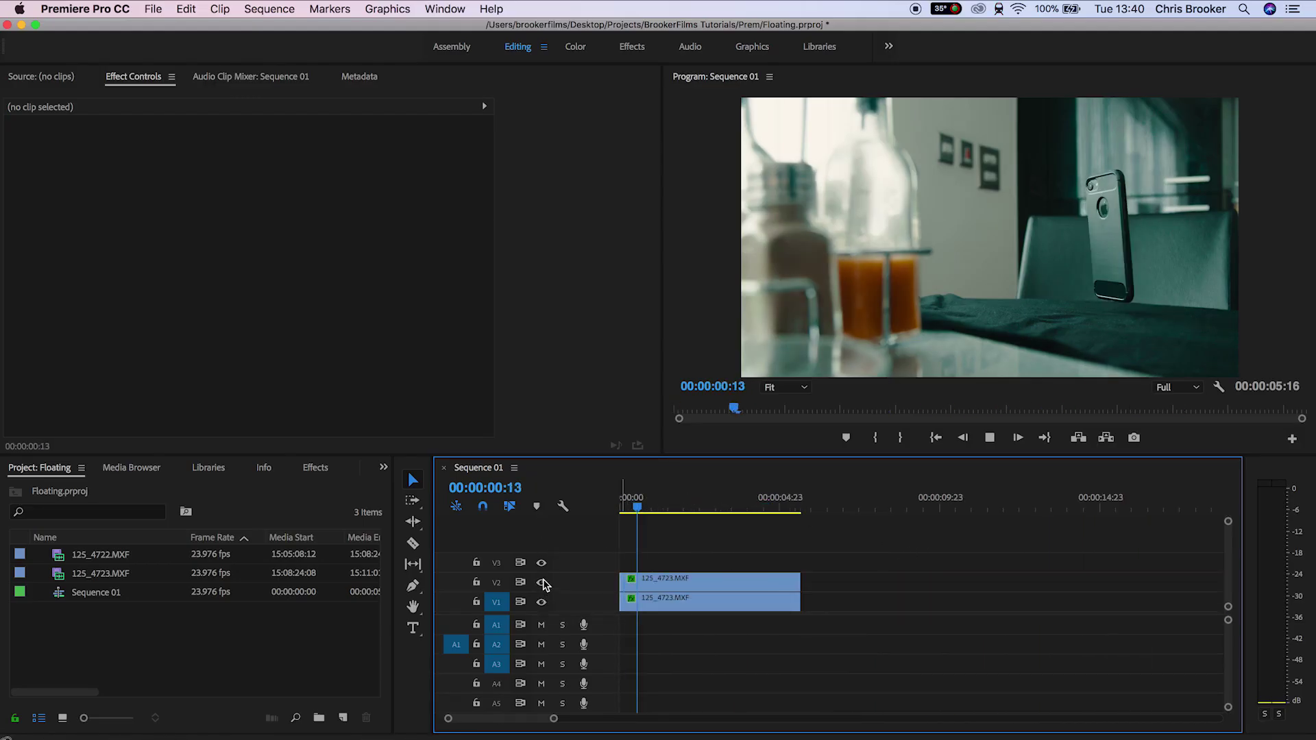
key(space)
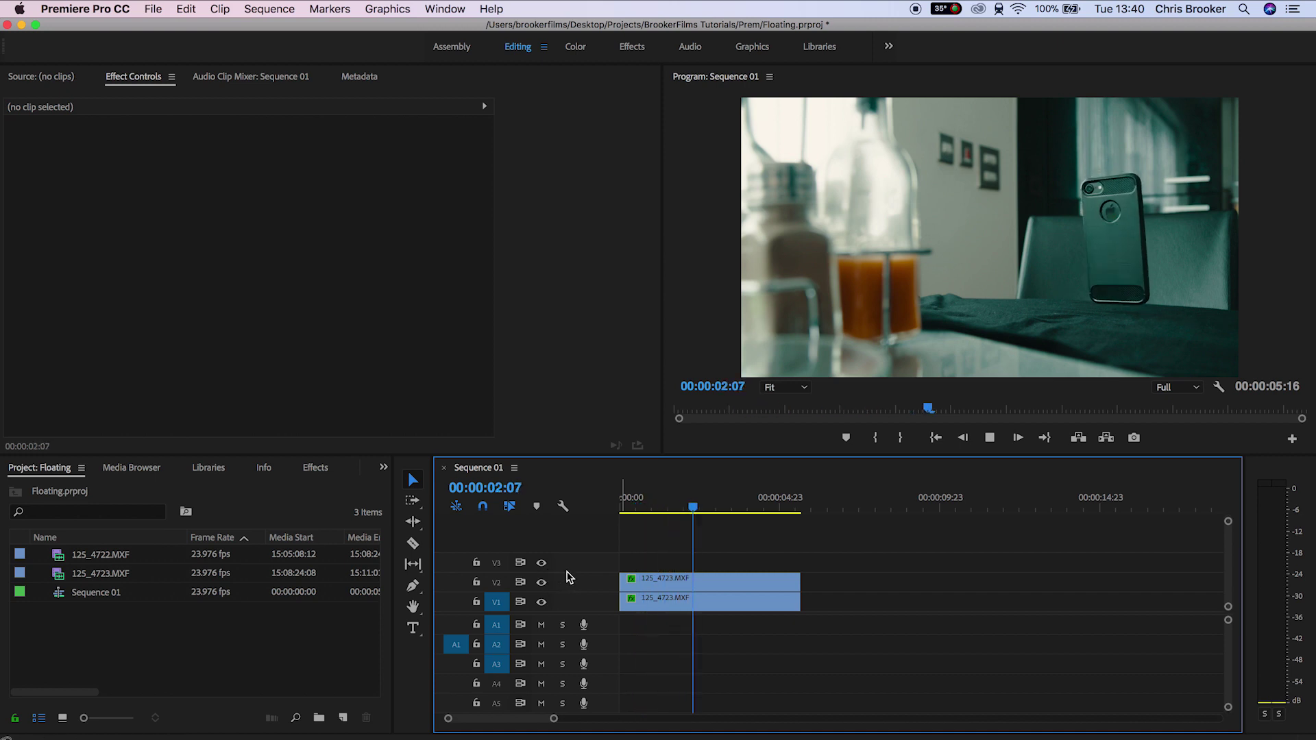
click(541, 602)
click(542, 601)
drag(764, 507, 742, 547)
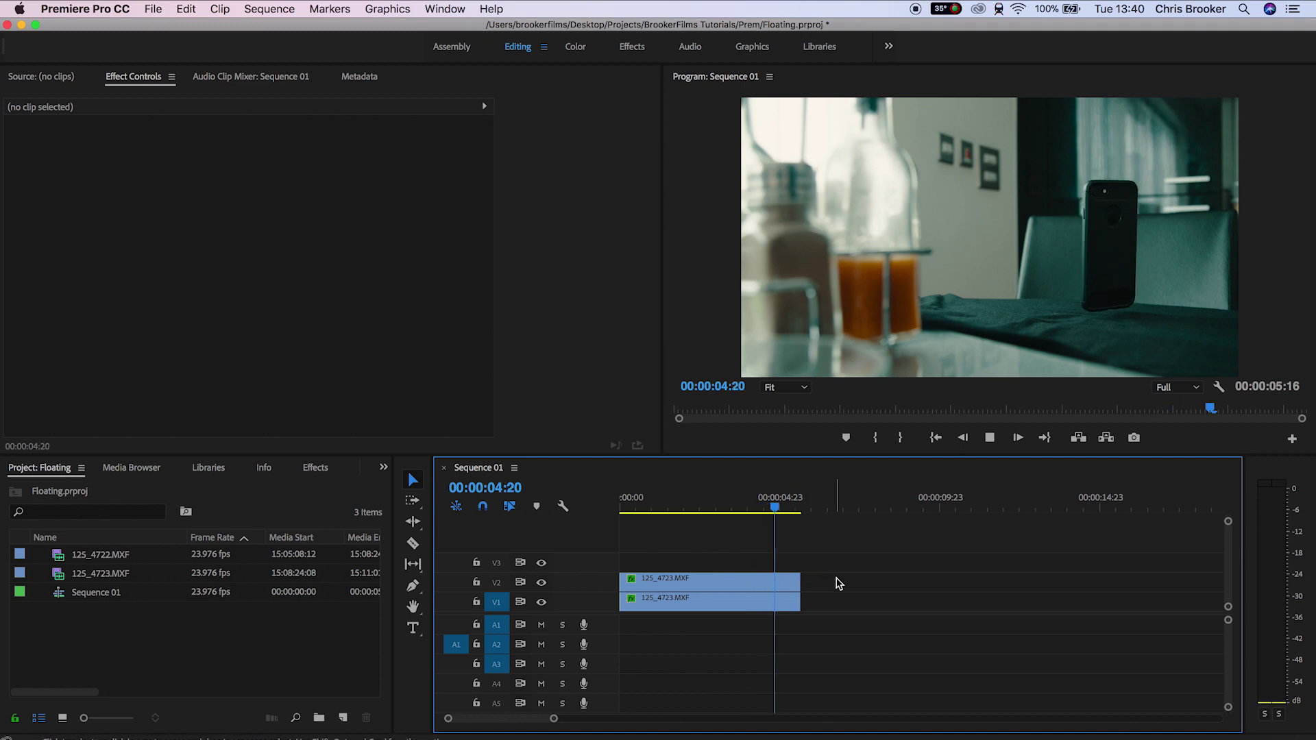
- Nest the V1 and V2 clips together as Nested Sequence 01
right_click(696, 602)
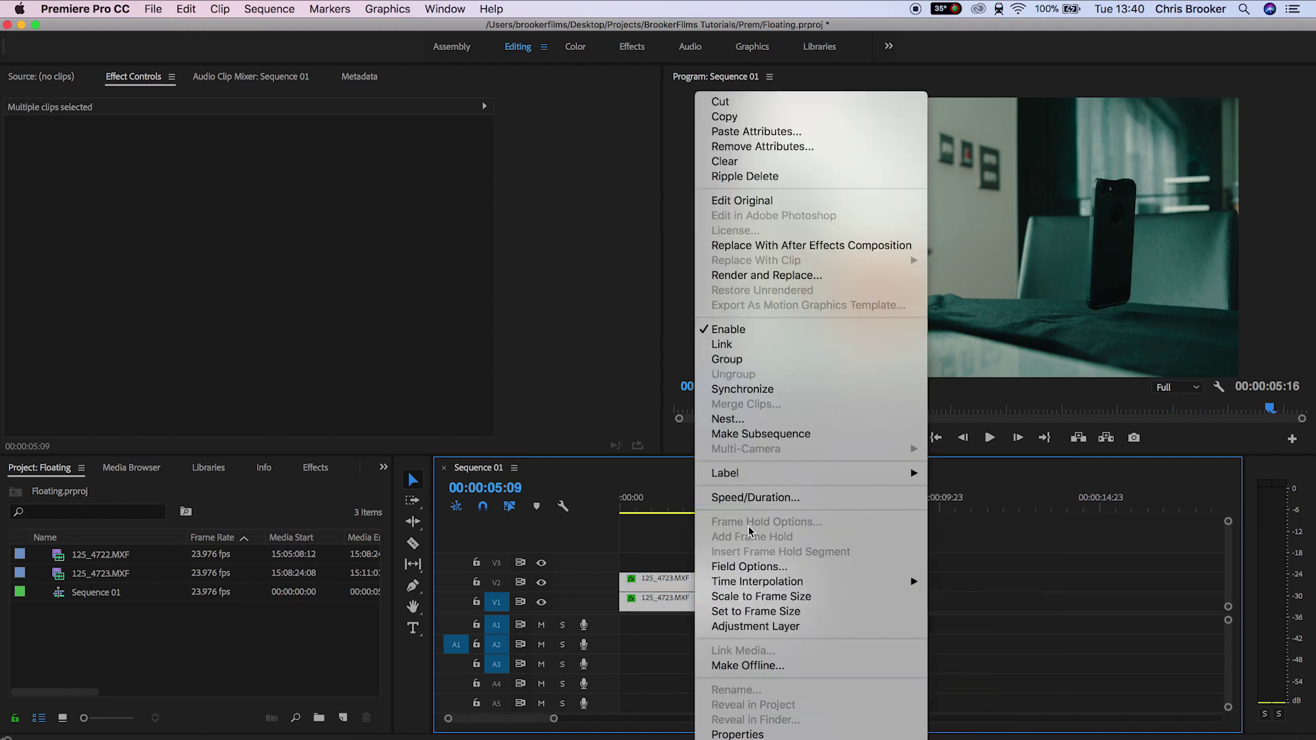
click(752, 419)
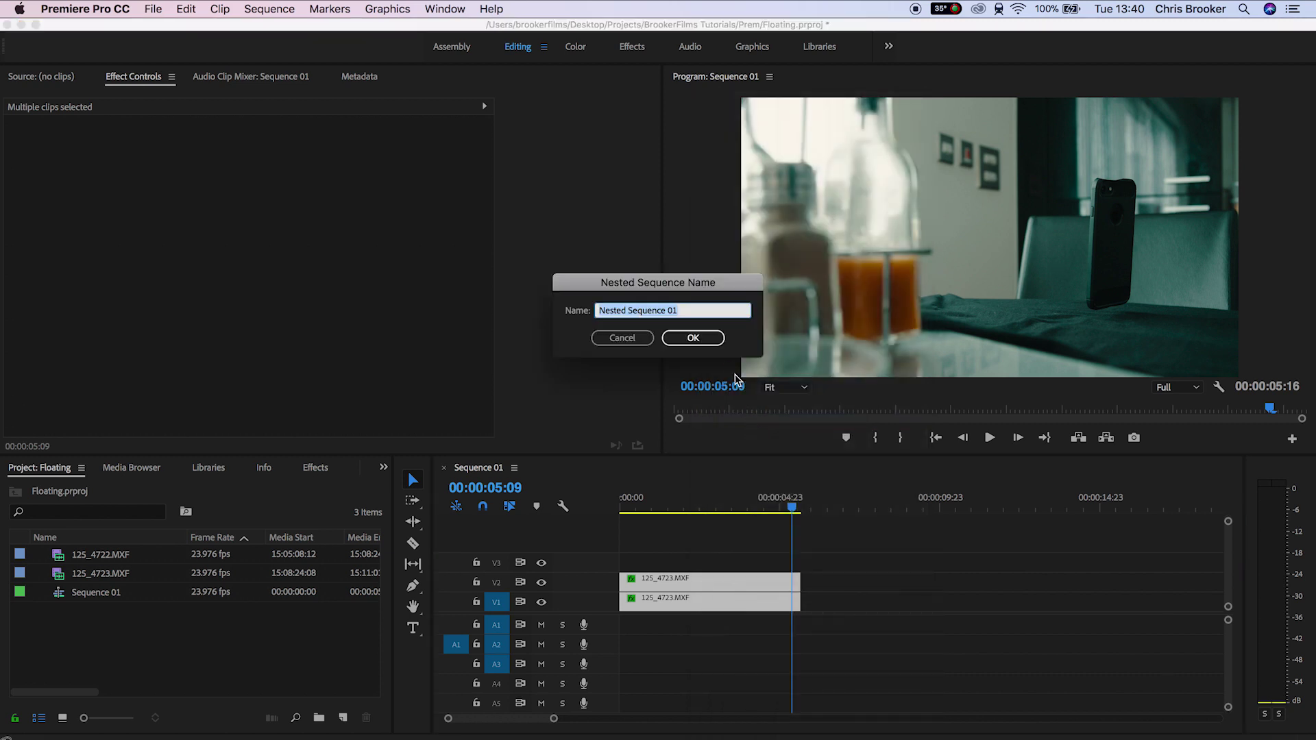
click(693, 338)
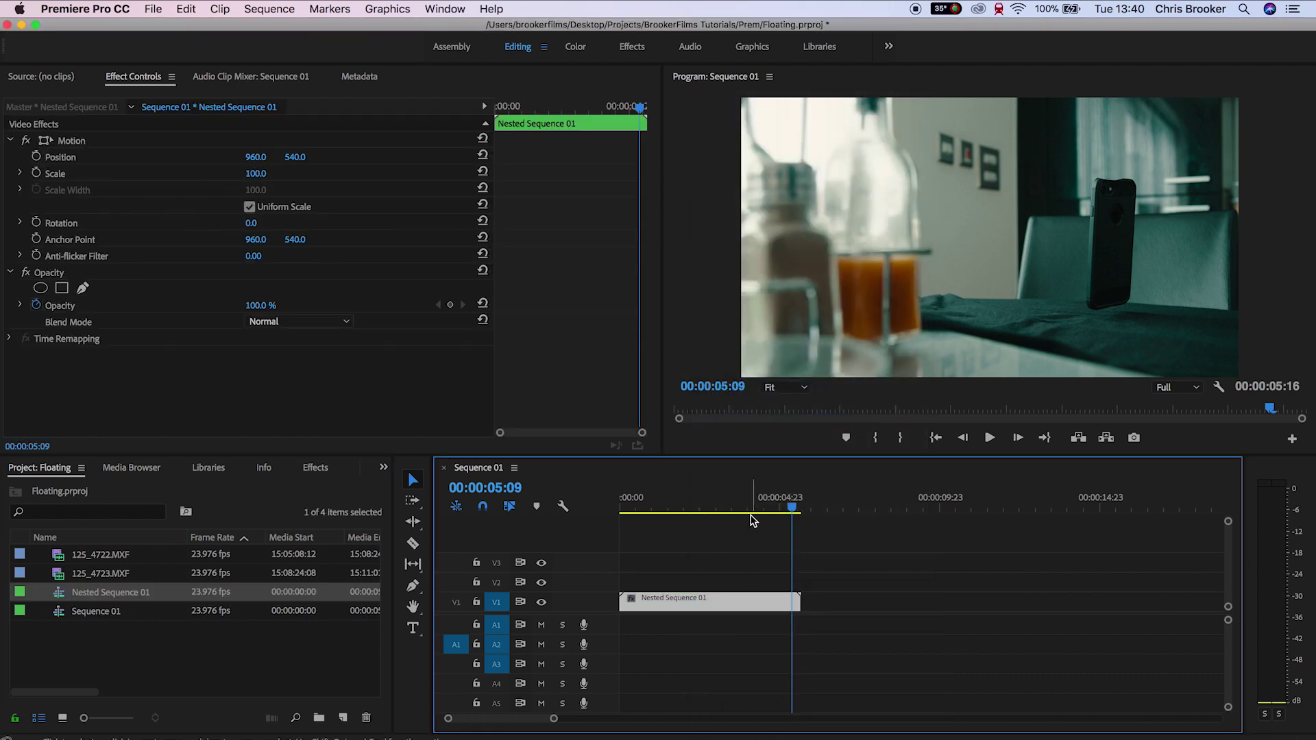
- Add Position and Scale keyframes at the start of the nested sequence and set Scale to 116 at 00:00:05:03
click(36, 173)
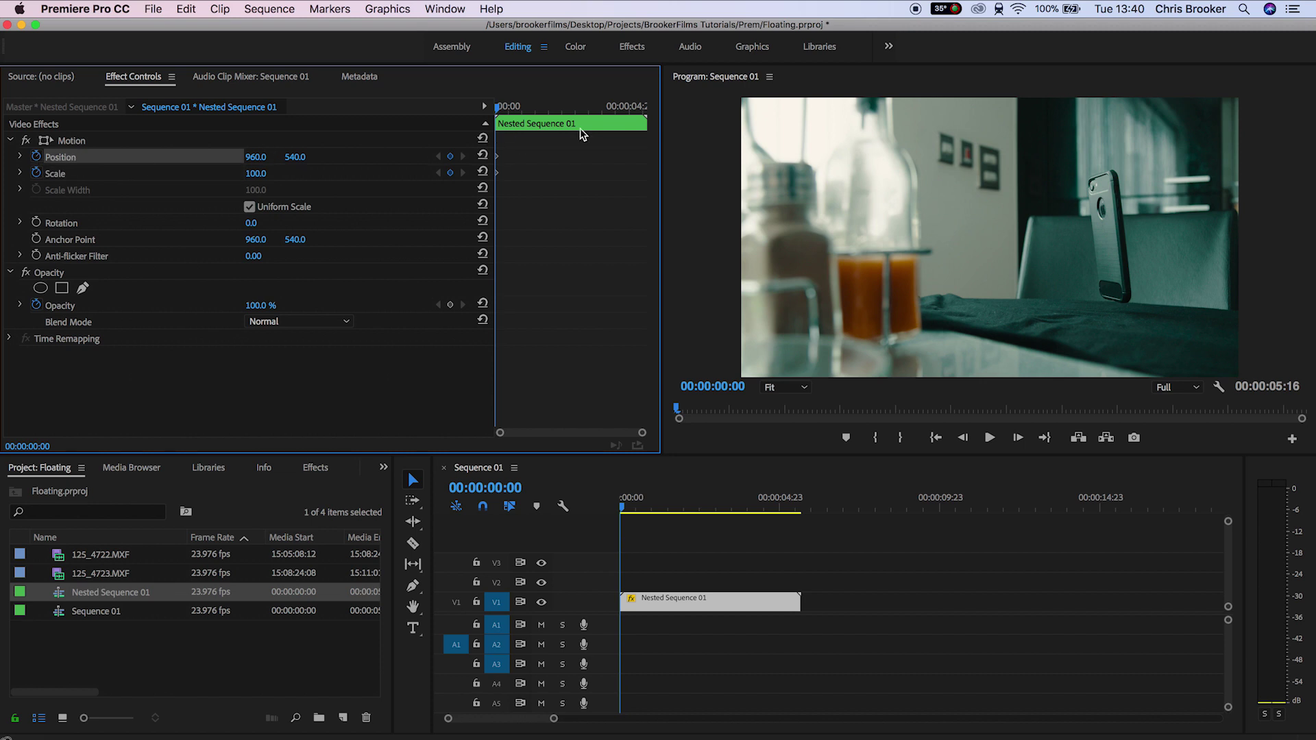
click(633, 105)
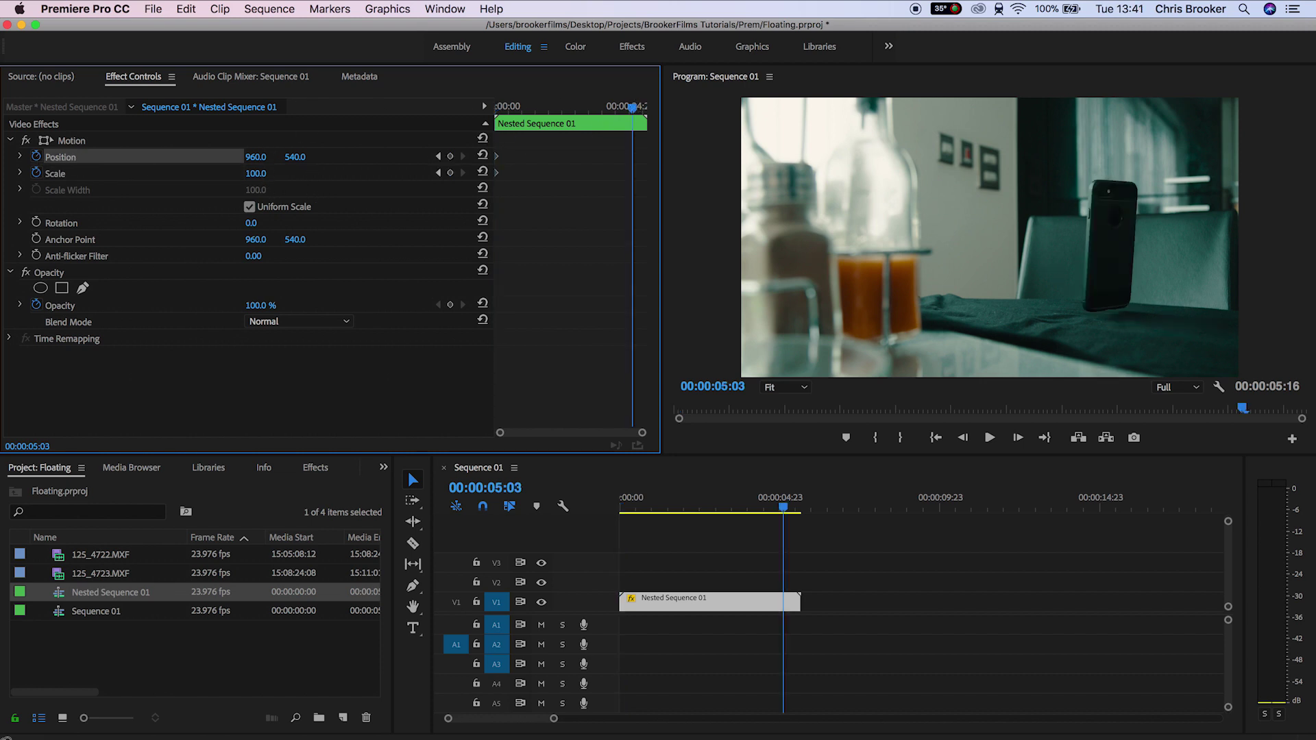
drag(256, 173, 267, 173)
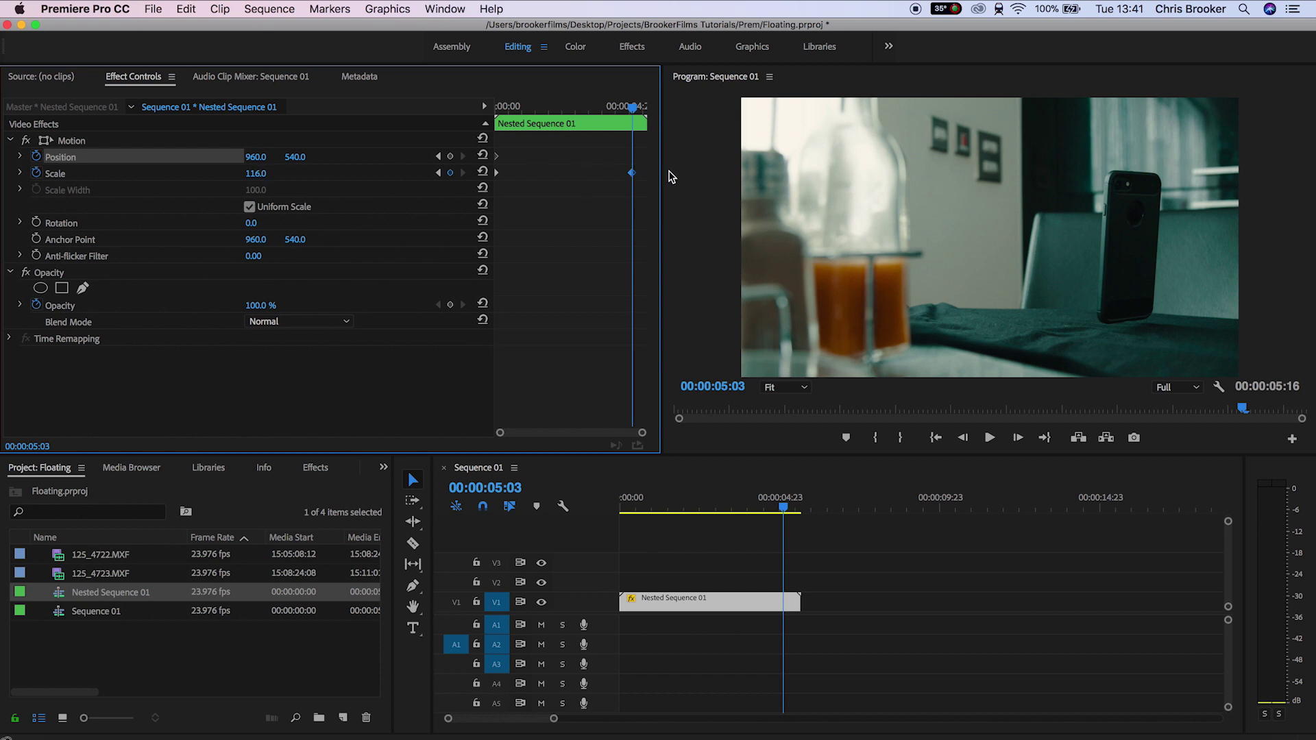
drag(778, 509, 409, 512)
click(867, 568)
key(space)
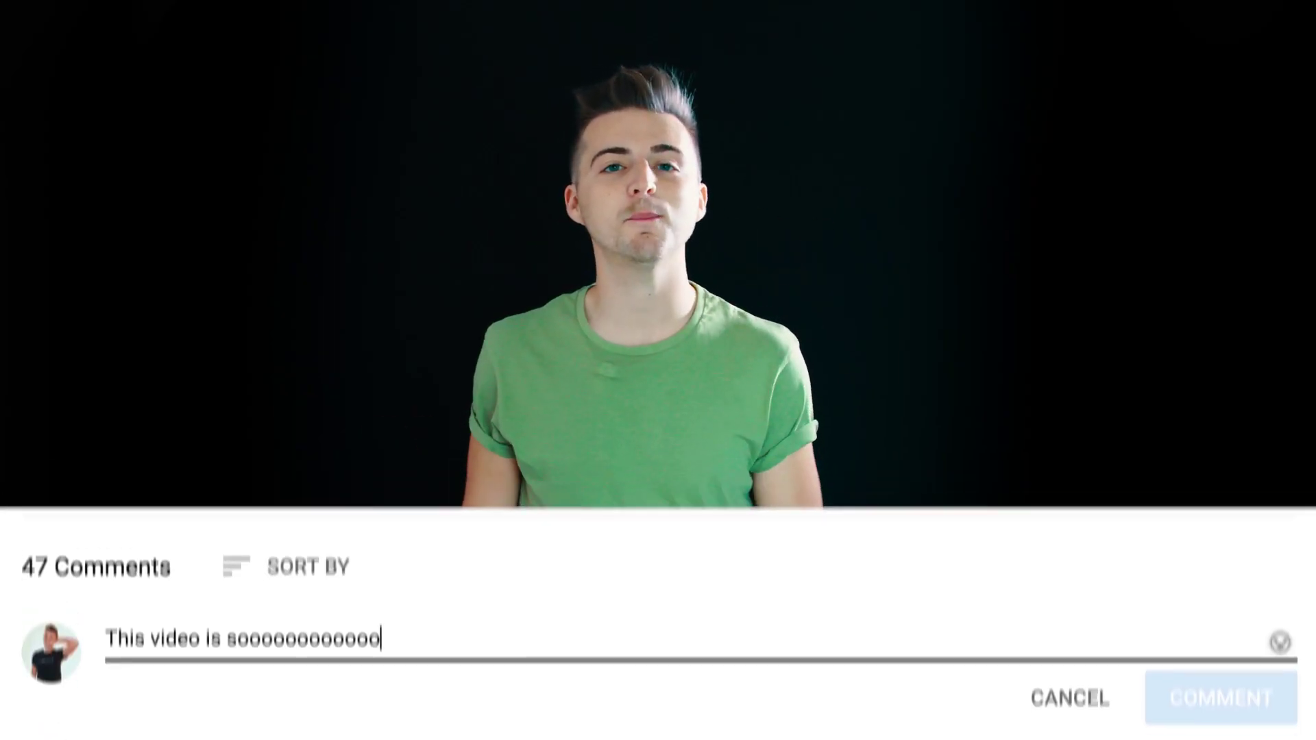
text(oo awesome!)
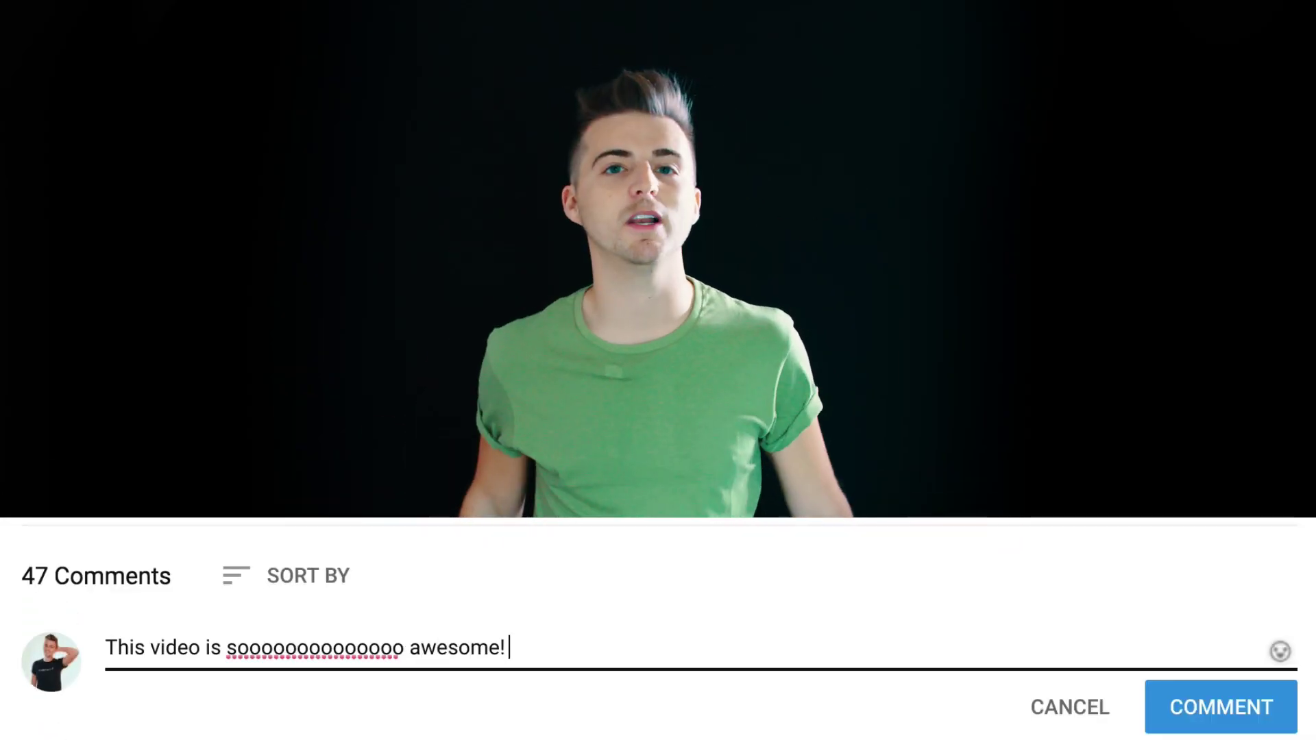